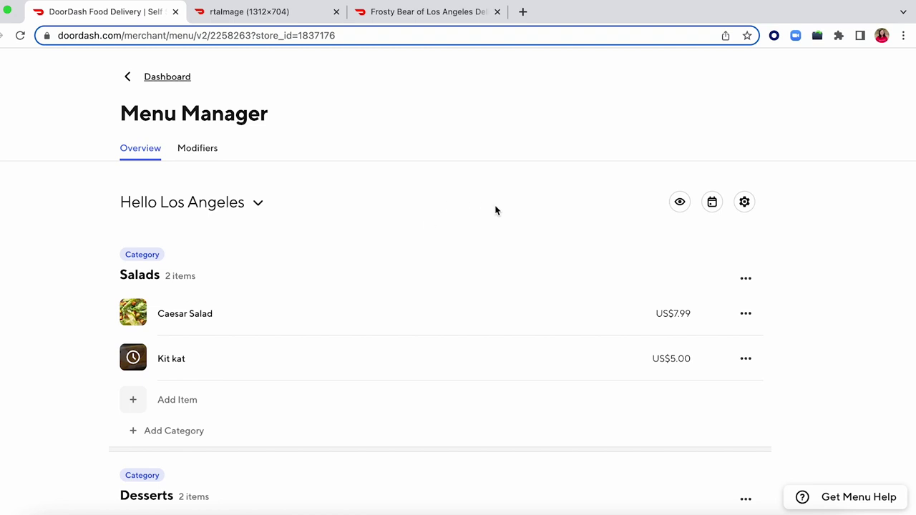
Step: Open the rename option for the Hello Los Angeles menu
click(746, 207)
click(704, 237)
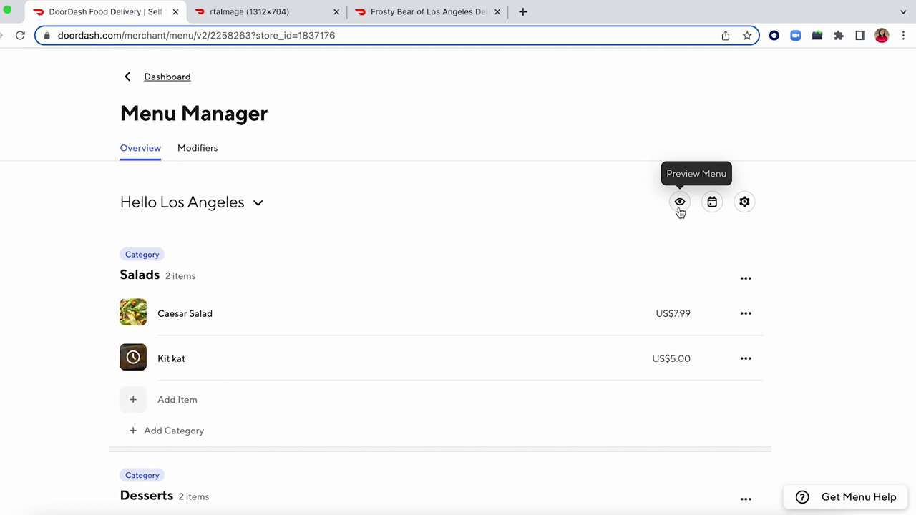
Step: Preview the Hello Los Angeles menu on the customer-facing store page, look through it, and return to Menu Manager
click(680, 203)
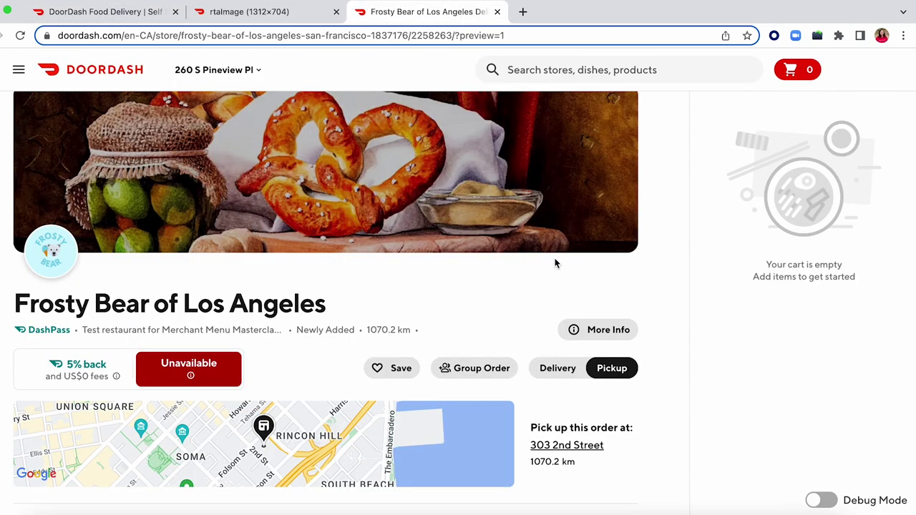
scroll(471, 294, down, 5)
scroll(471, 294, down, 2)
scroll(471, 290, up, 5)
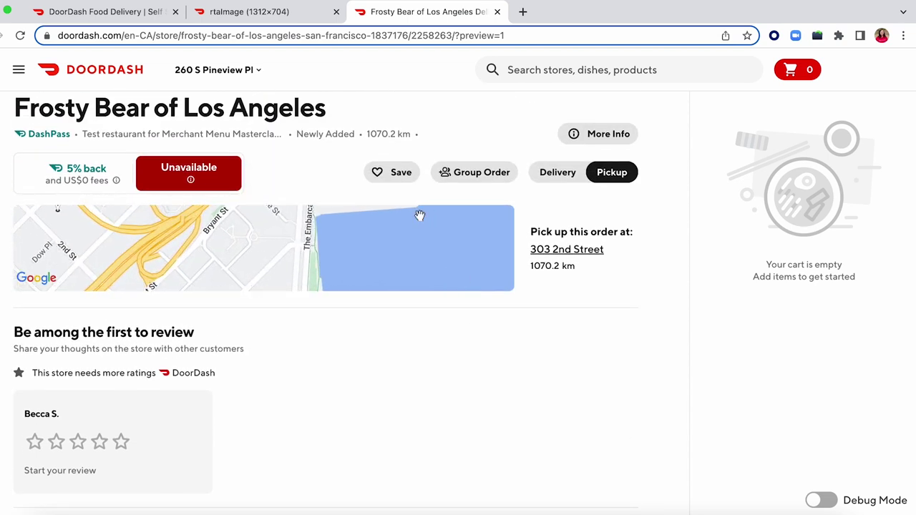
click(118, 13)
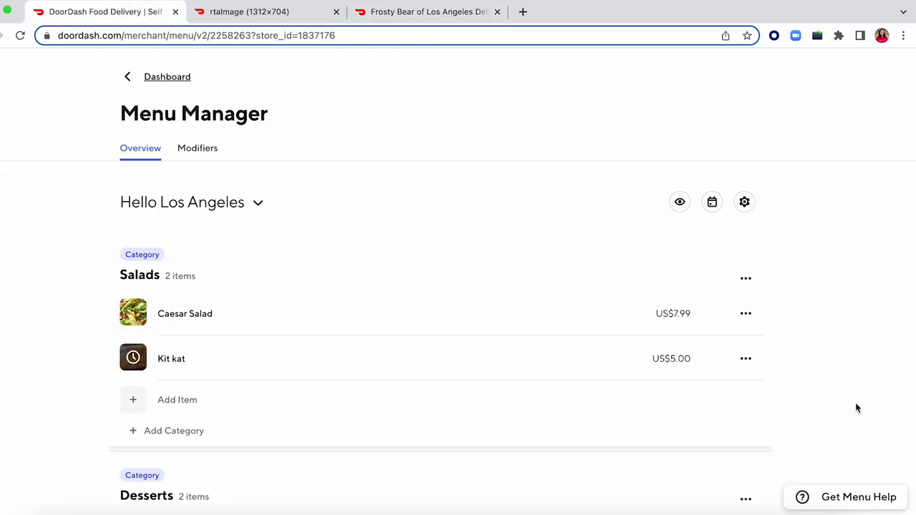
Step: Create a new menu category named Appetizers
scroll(152, 423, down, 11)
scroll(151, 424, up, 11)
click(183, 432)
click(667, 190)
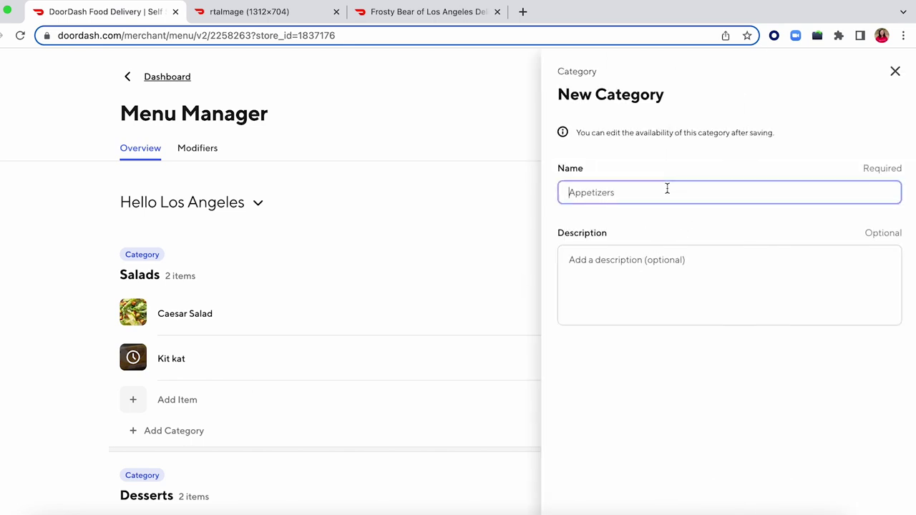
text(Appetizert)
click(711, 273)
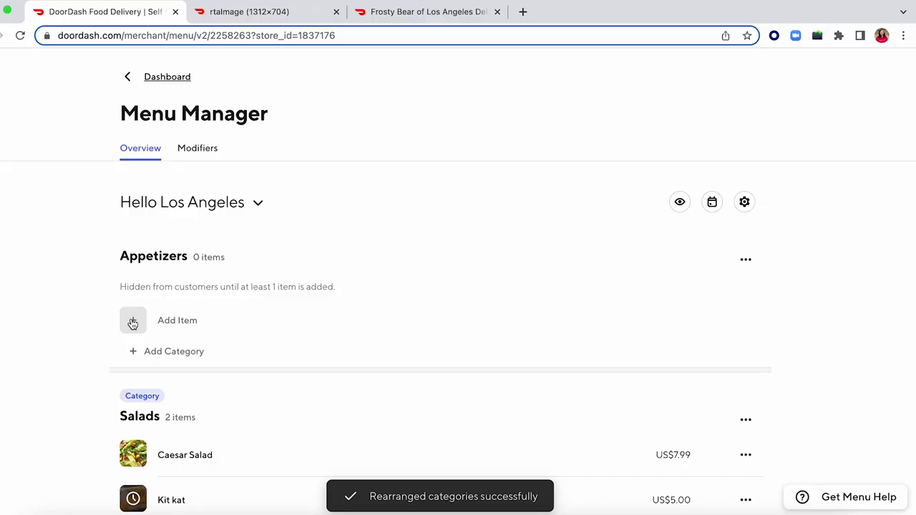
Step: Add a new item to the Appetizers category named Nachos with a price of $15.00
click(133, 324)
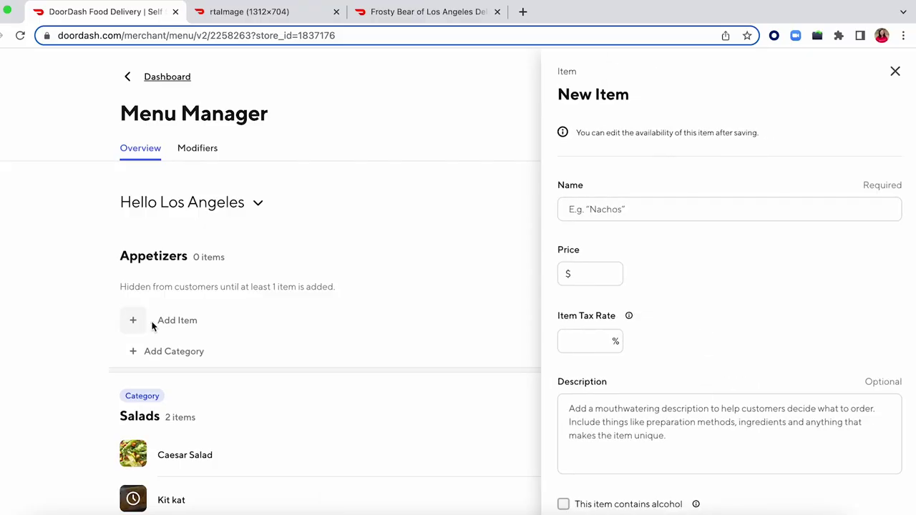
click(654, 212)
text(Nachos)
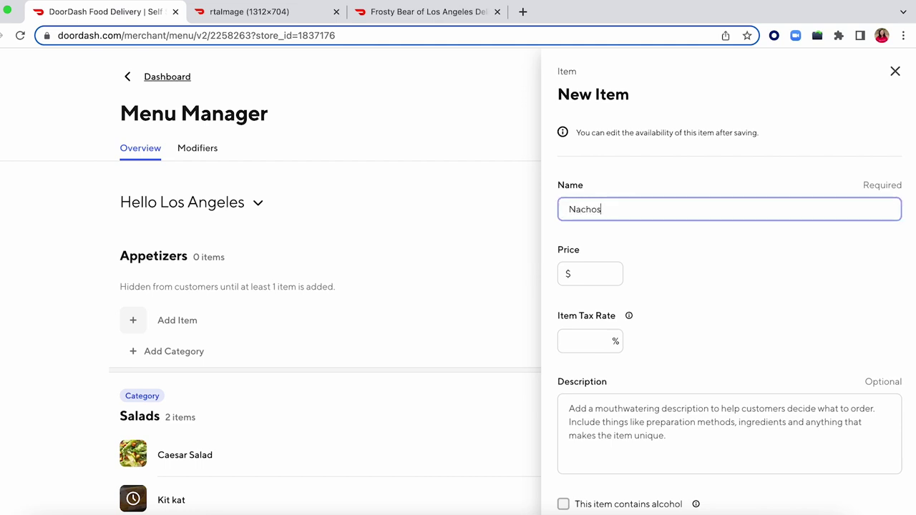
click(574, 271)
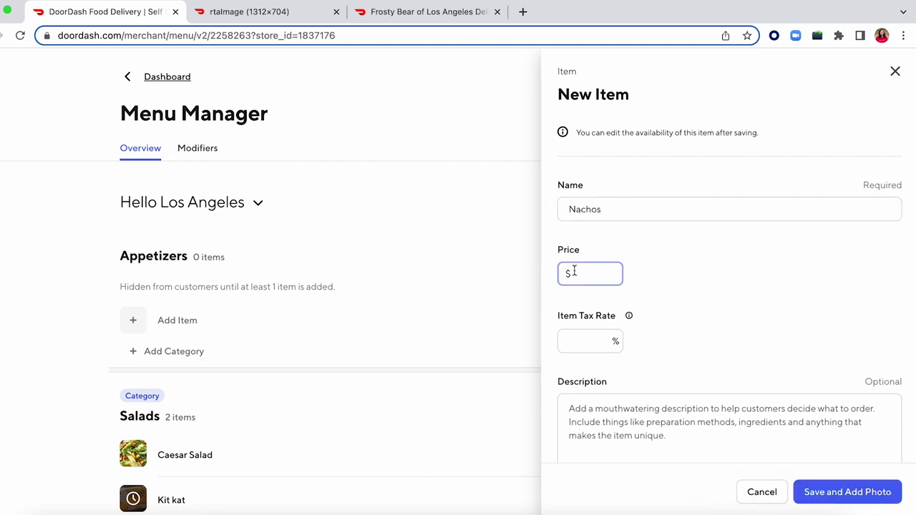
text(15.0)
scroll(599, 272, down, 2)
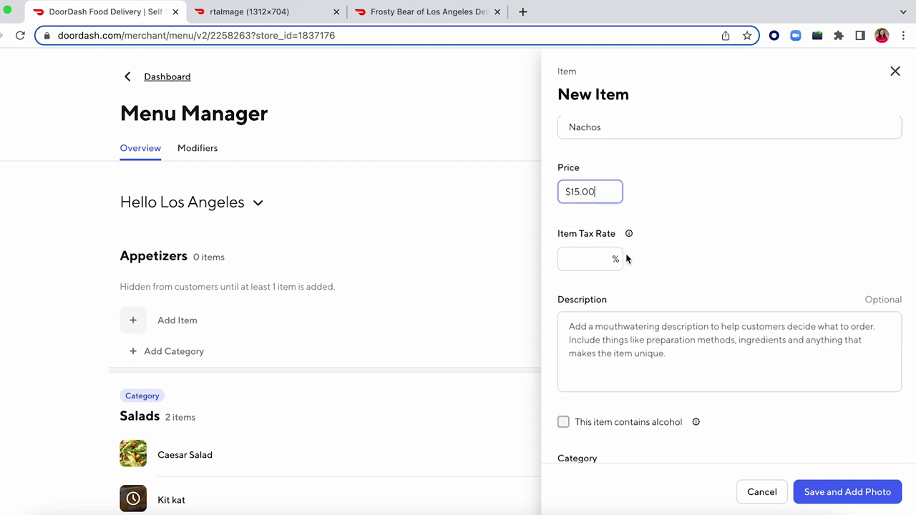
Step: Describe the Nachos as "All the fixins, and a choice of meat." and read the guidance on marking alcoholic items
mouse_move(630, 242)
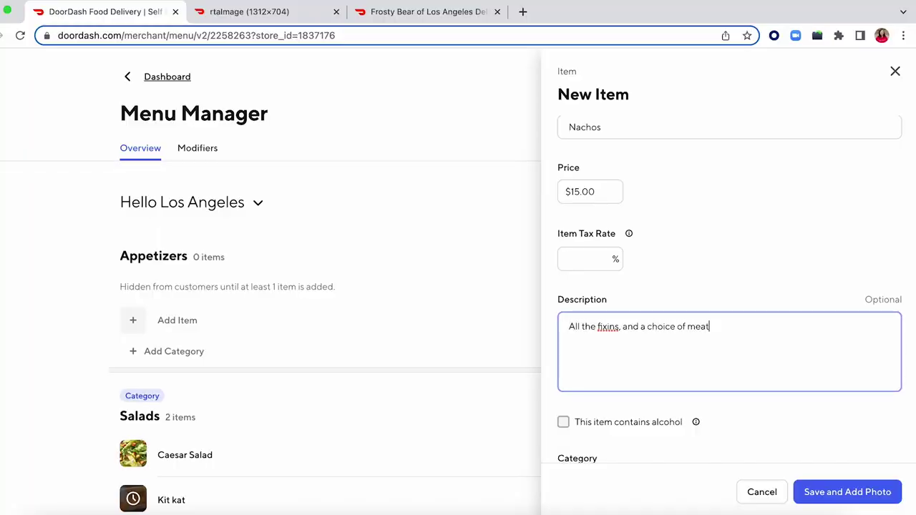
scroll(779, 418, down, 3)
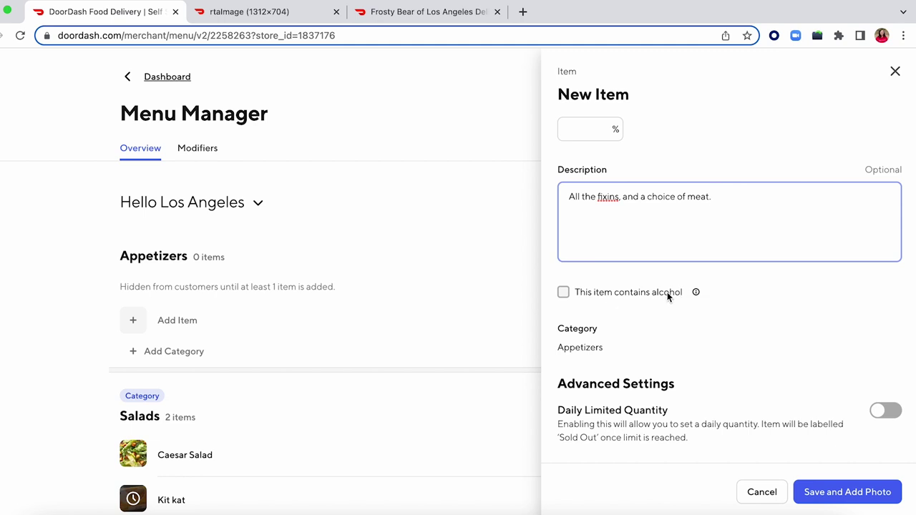
mouse_move(695, 294)
scroll(566, 297, down, 1)
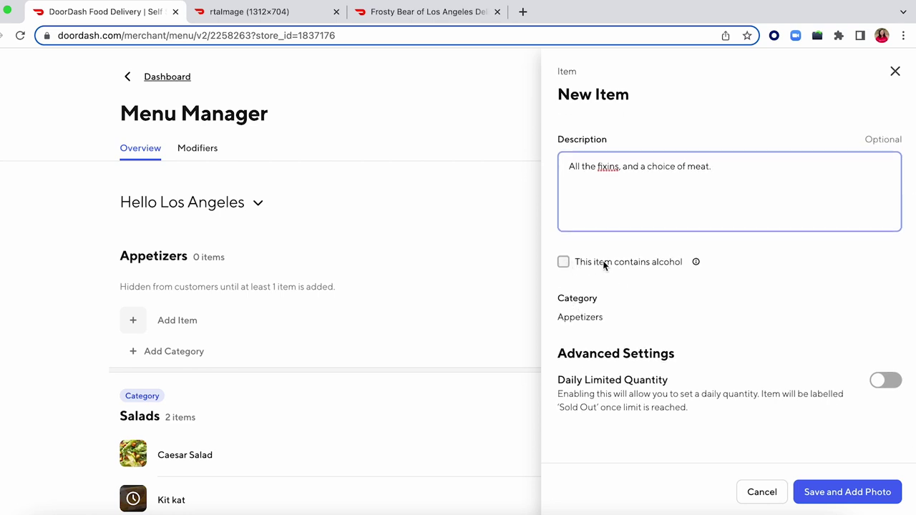
mouse_move(697, 265)
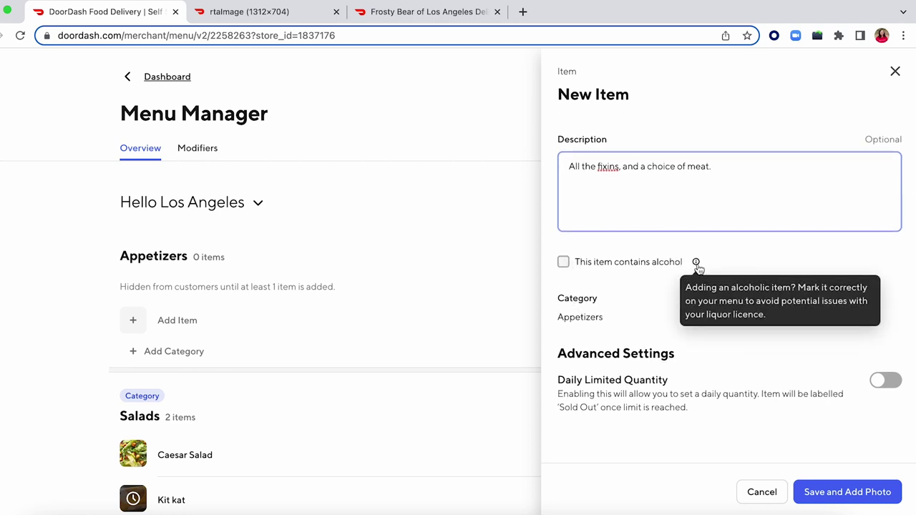
scroll(805, 359, down, 1)
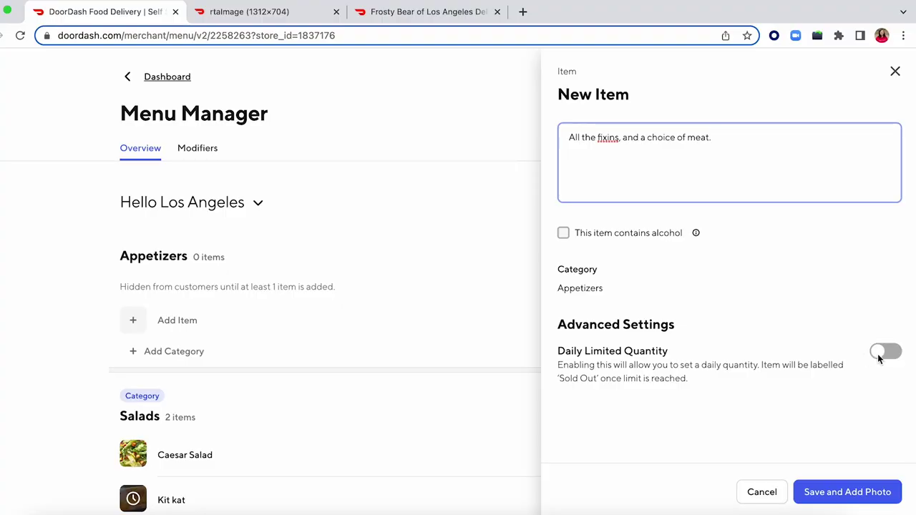
Step: Enable the daily limited quantity for the Nachos and set it to 5
click(878, 353)
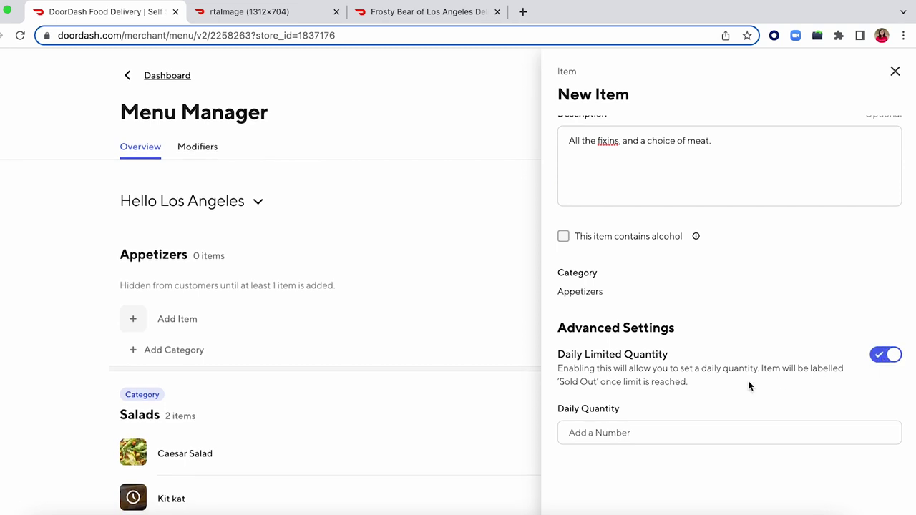
click(676, 433)
text(5)
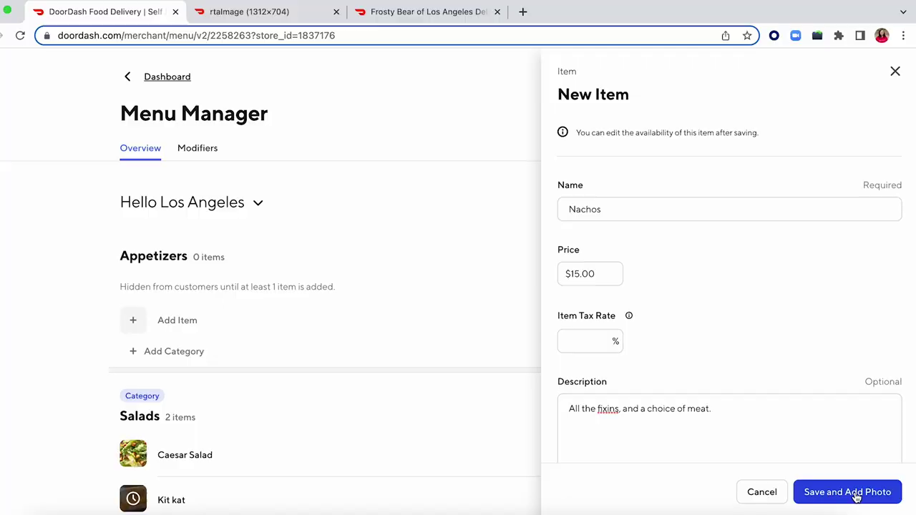
Step: Save the Nachos item, assign it the approved nachos photo, and close the item
click(855, 494)
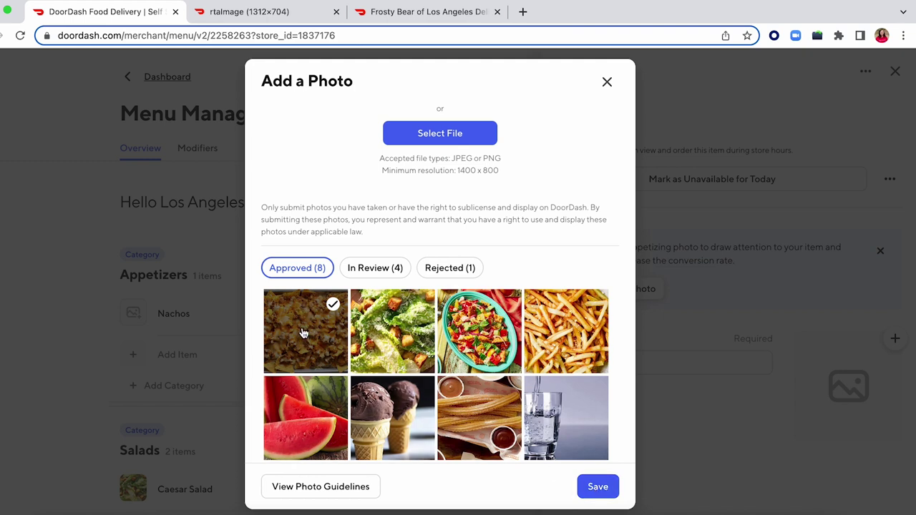
click(598, 488)
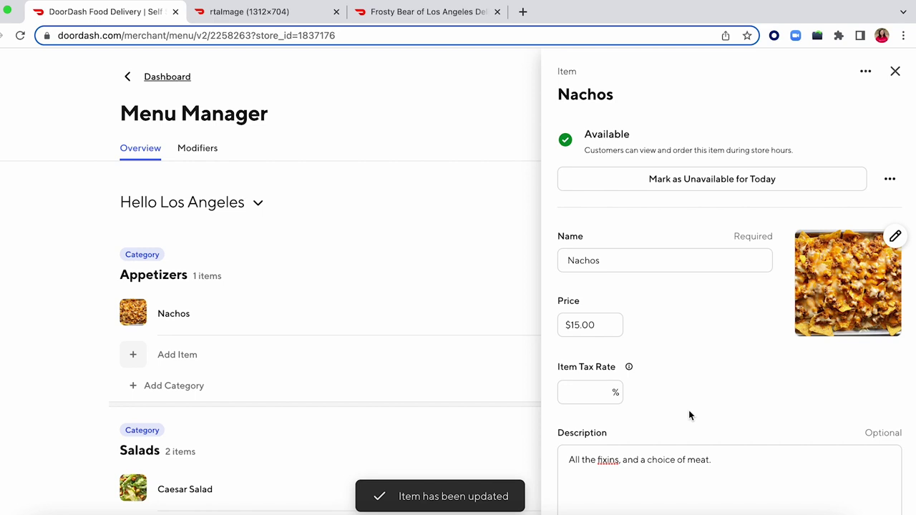
scroll(688, 410, down, 4)
scroll(689, 410, up, 4)
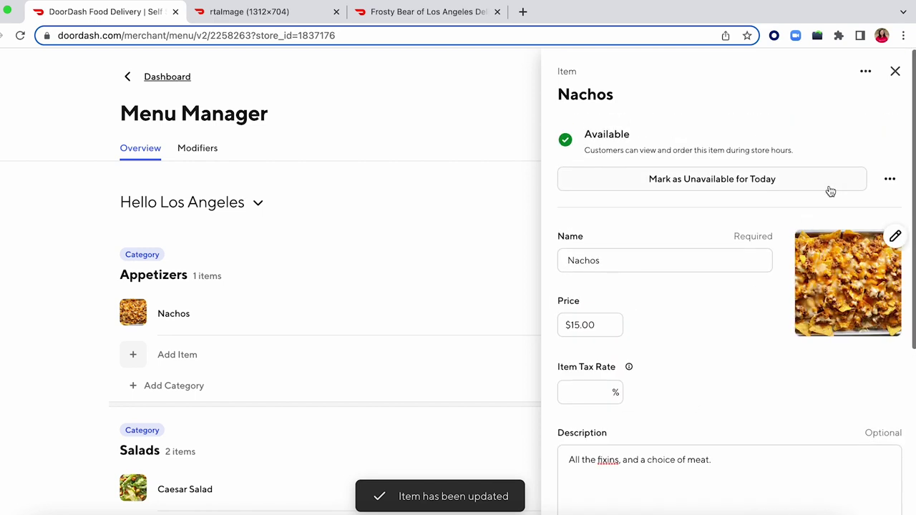
click(896, 74)
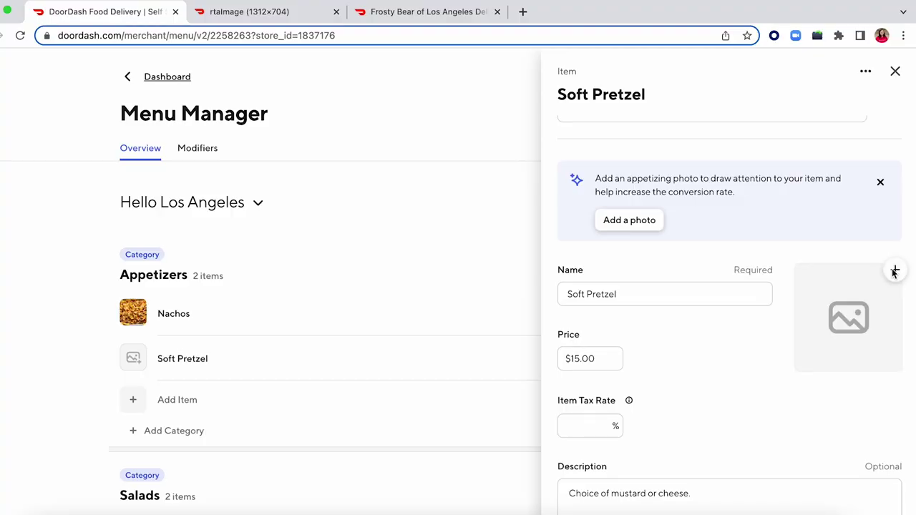
Step: Upload Soft Pretzel w_ Cheese.jpeg from the Desktop as the Soft Pretzel item's photo and submit it for review
click(895, 270)
scroll(425, 426, down, 2)
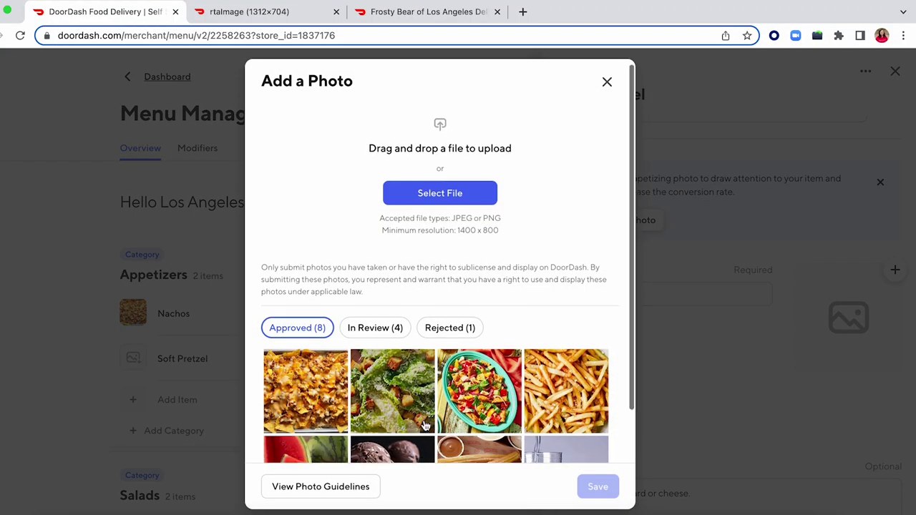
scroll(425, 426, up, 2)
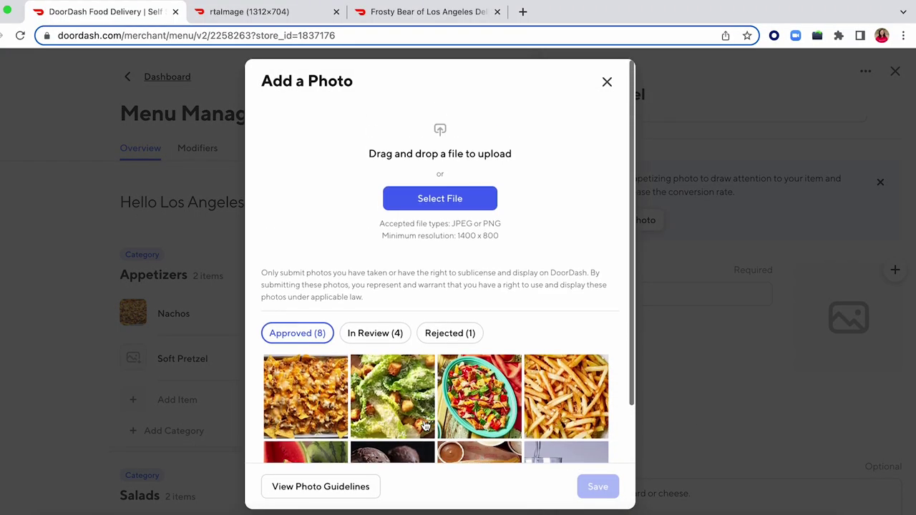
click(458, 198)
click(326, 234)
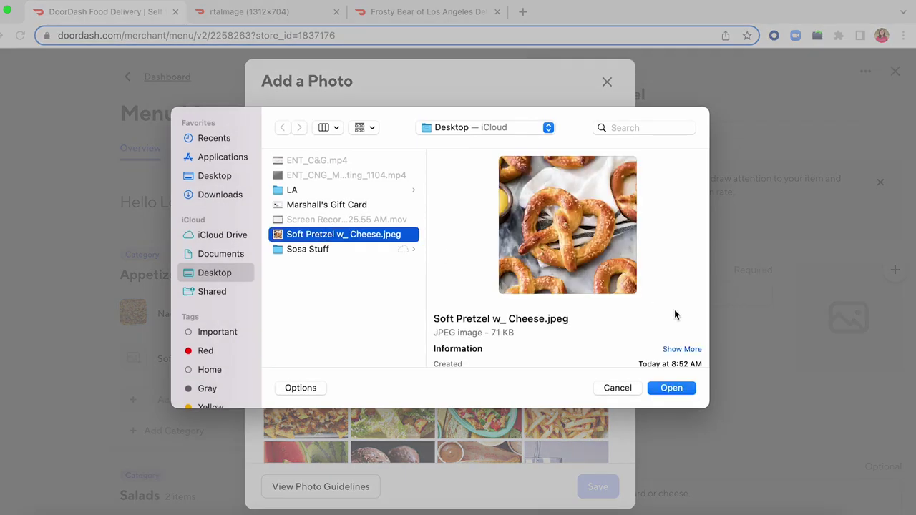
click(671, 389)
click(576, 471)
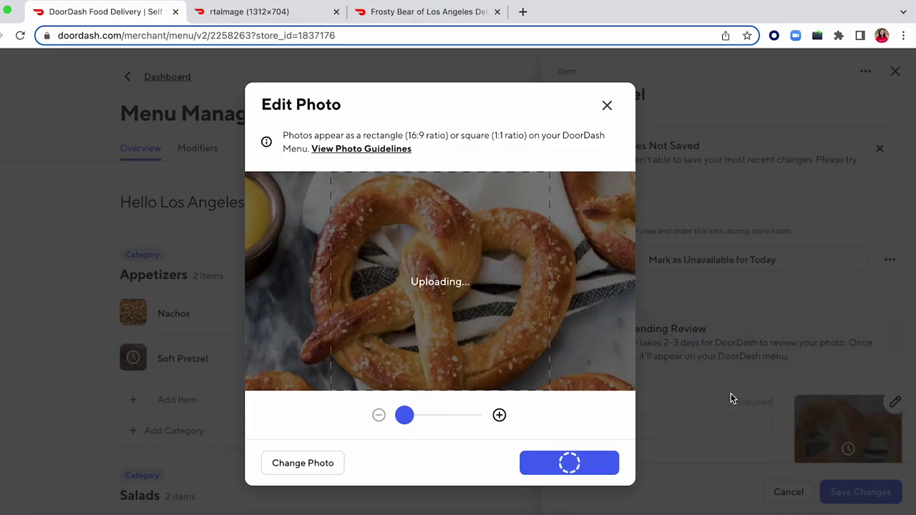
click(597, 429)
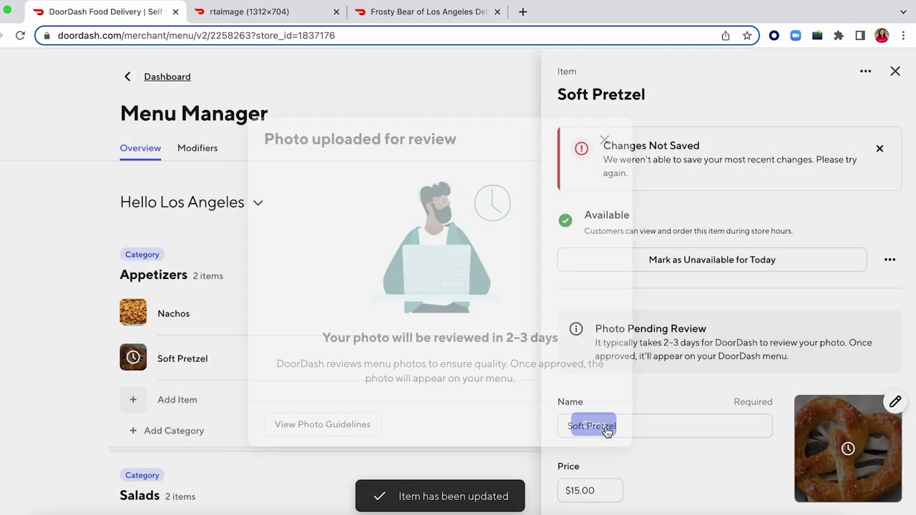
Step: Review the Soft Pretzel item's photo status and details, and close the item
scroll(862, 430, down, 2)
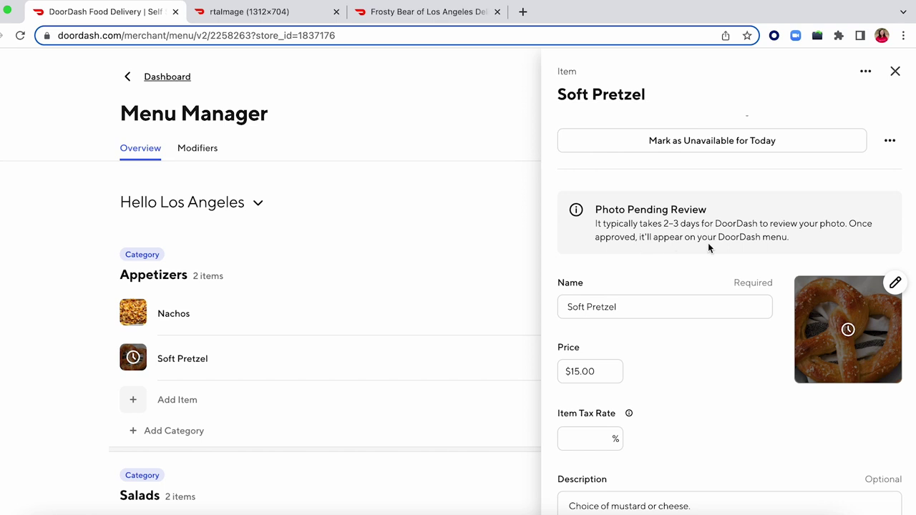
scroll(701, 249, up, 2)
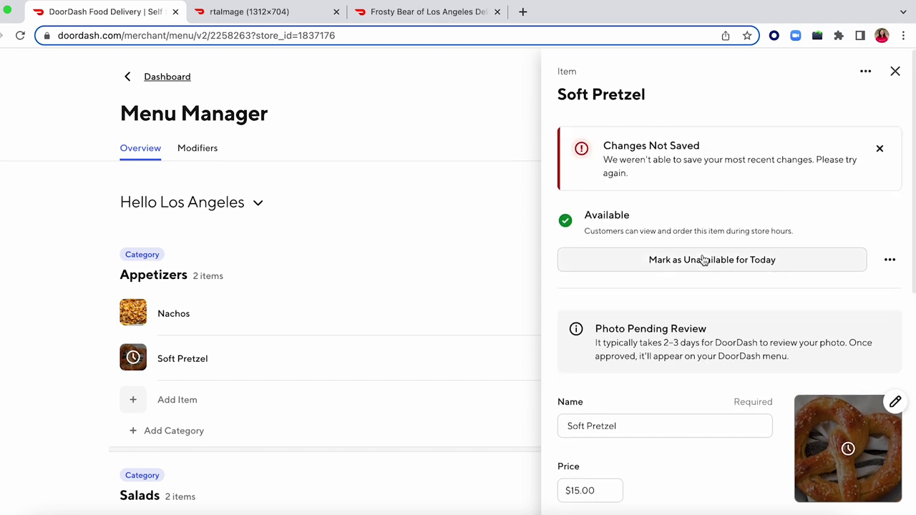
scroll(702, 260, down, 7)
scroll(701, 260, up, 7)
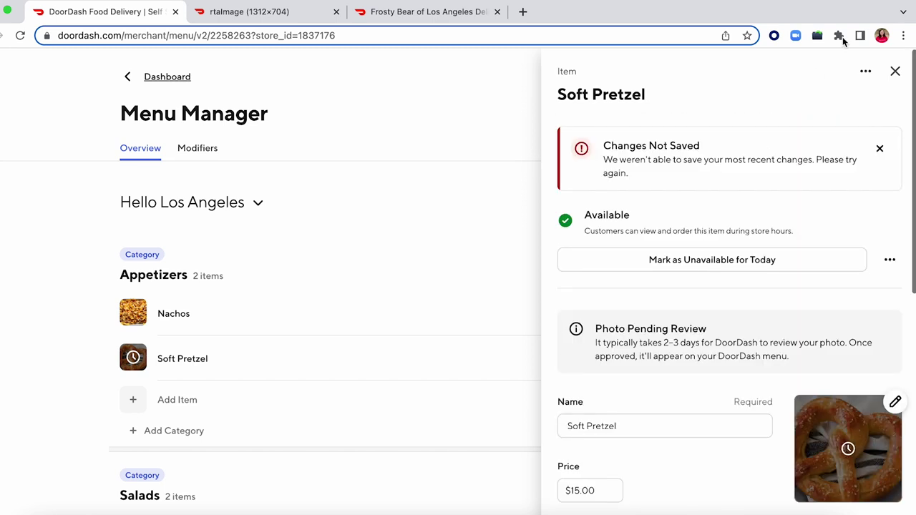
click(897, 72)
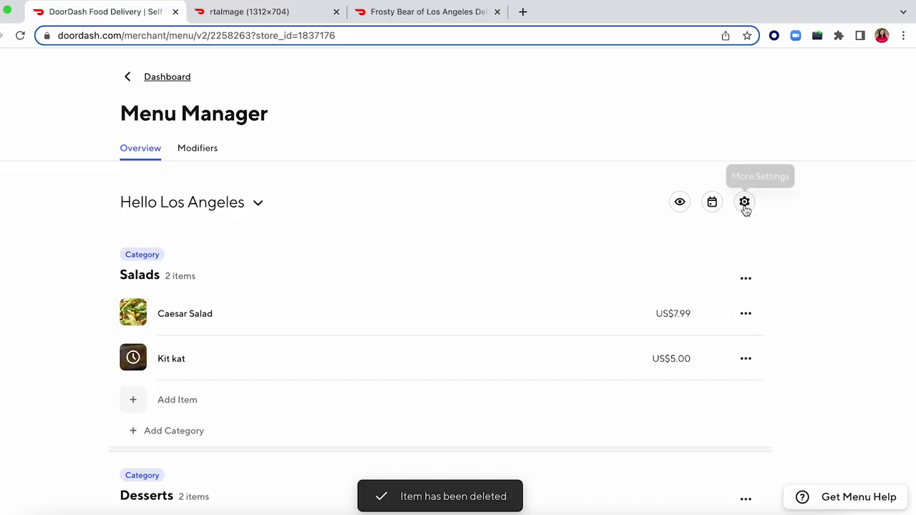
Step: Rearrange the menu categories so that Appetizers comes first, above Salads
click(745, 206)
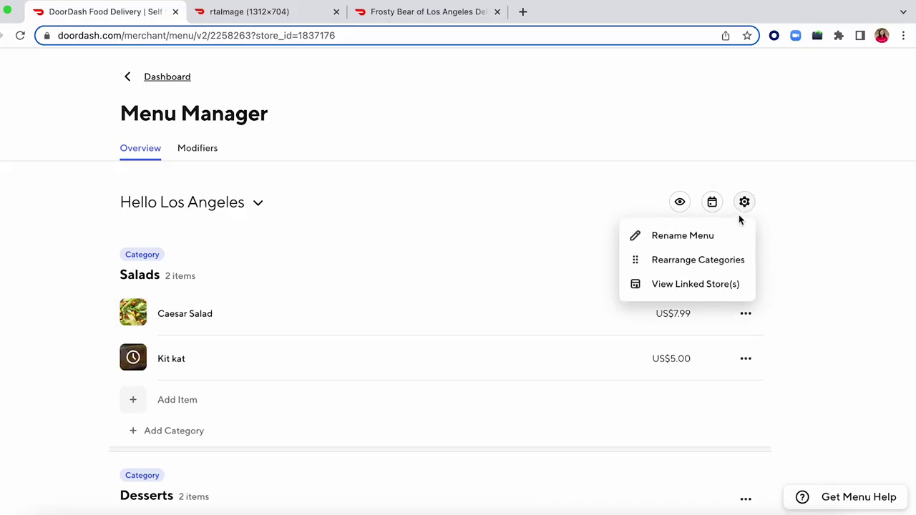
click(701, 261)
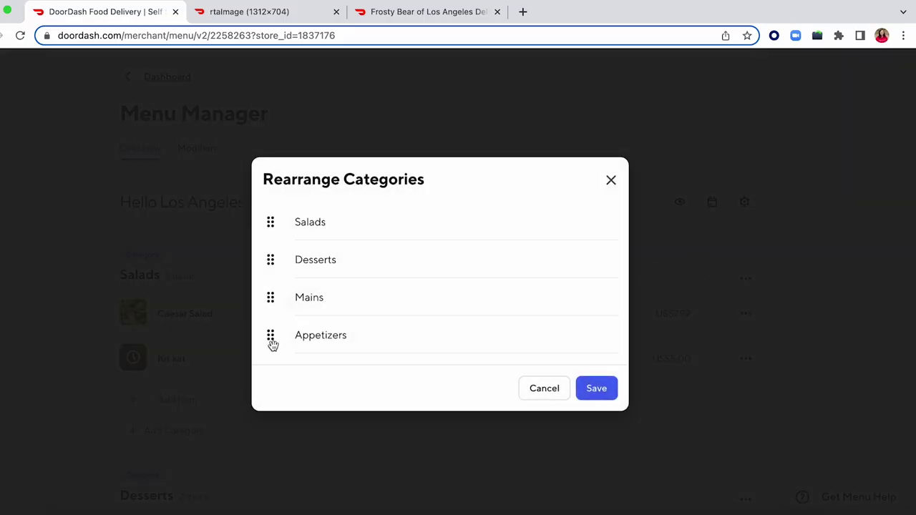
drag(272, 338, 266, 217)
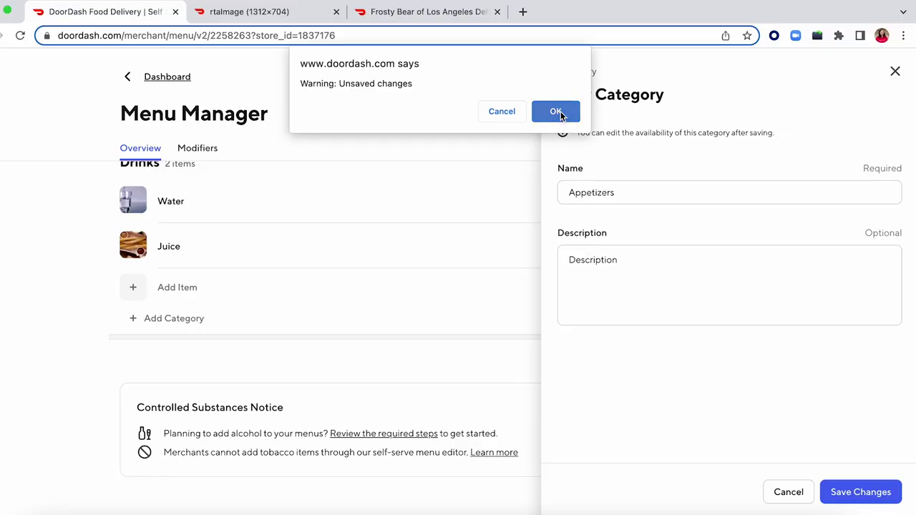
Step: Discard the unsaved new Appetizers category and return to the beginning of the menu
click(560, 111)
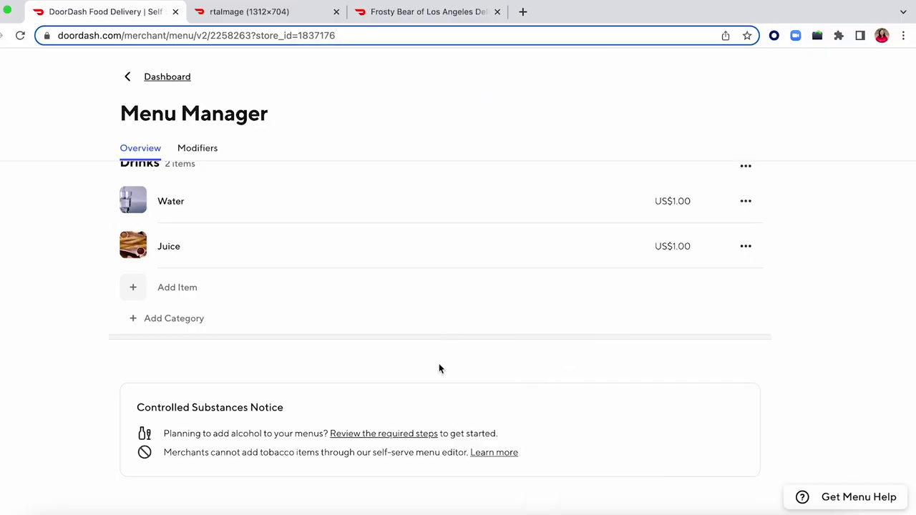
scroll(439, 364, up, 5)
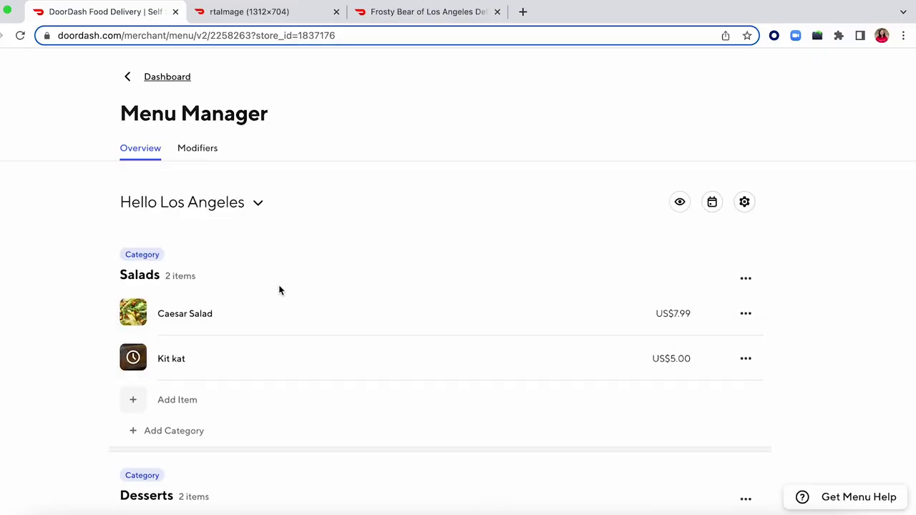
Step: Open the Drinks category's details for editing
scroll(336, 409, down, 8)
scroll(335, 410, up, 4)
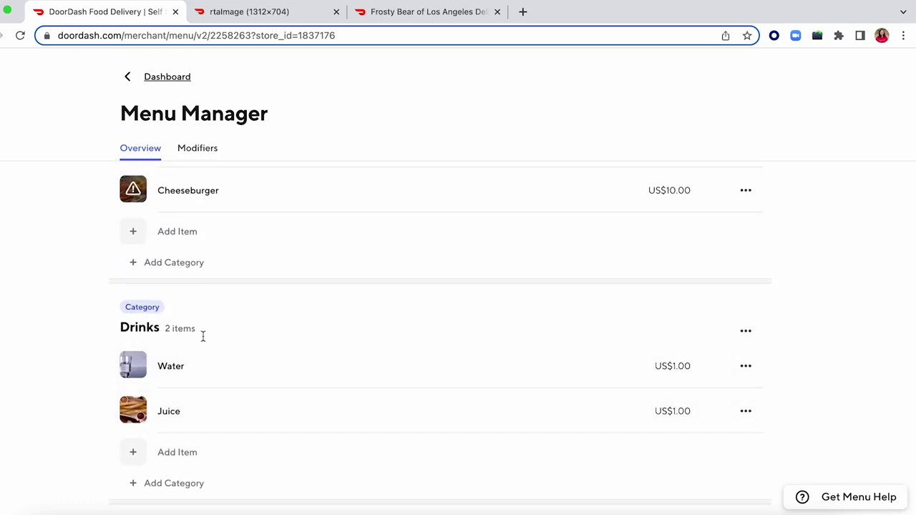
click(746, 334)
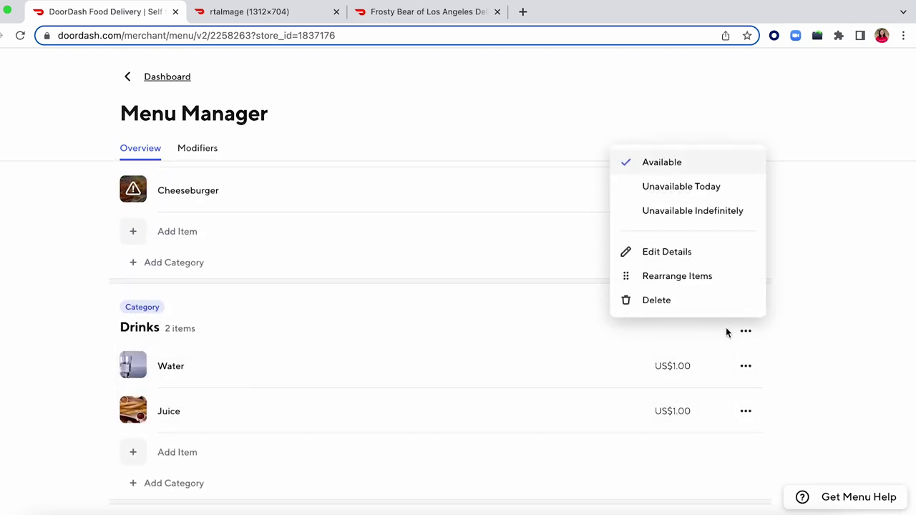
click(667, 252)
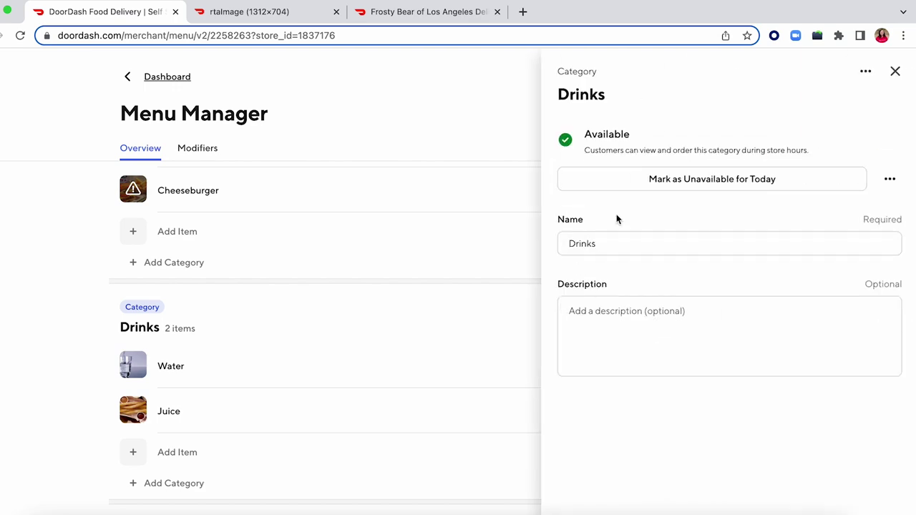
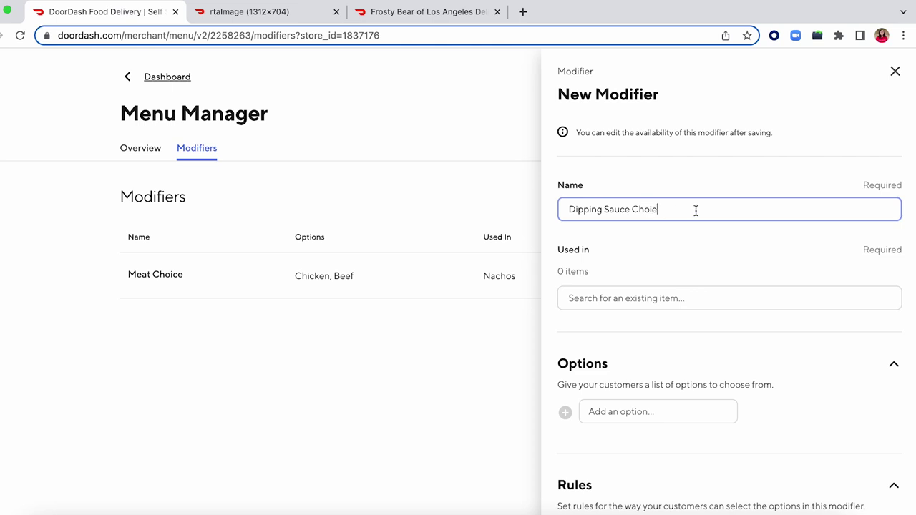
Step: Assign the new Dipping Sauce Choice modifier to the Soft Pretzel item
click(684, 296)
text(Soft)
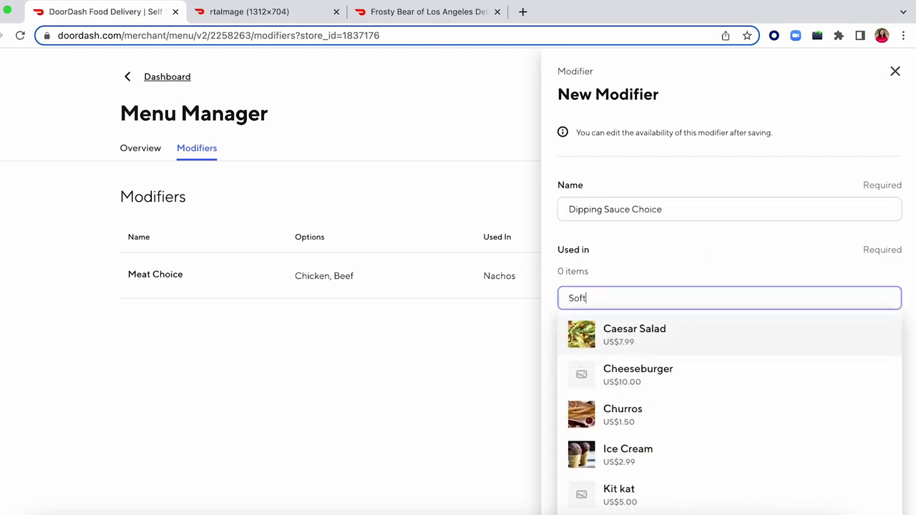
click(669, 382)
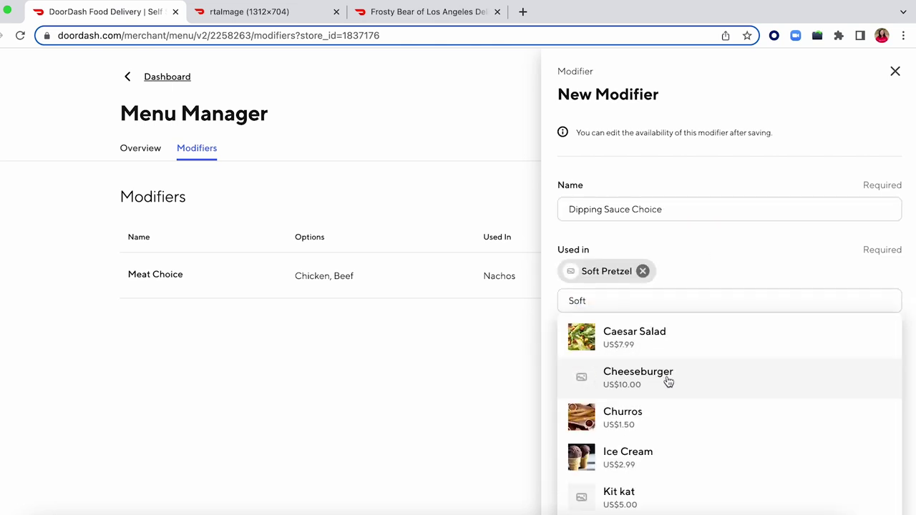
click(772, 272)
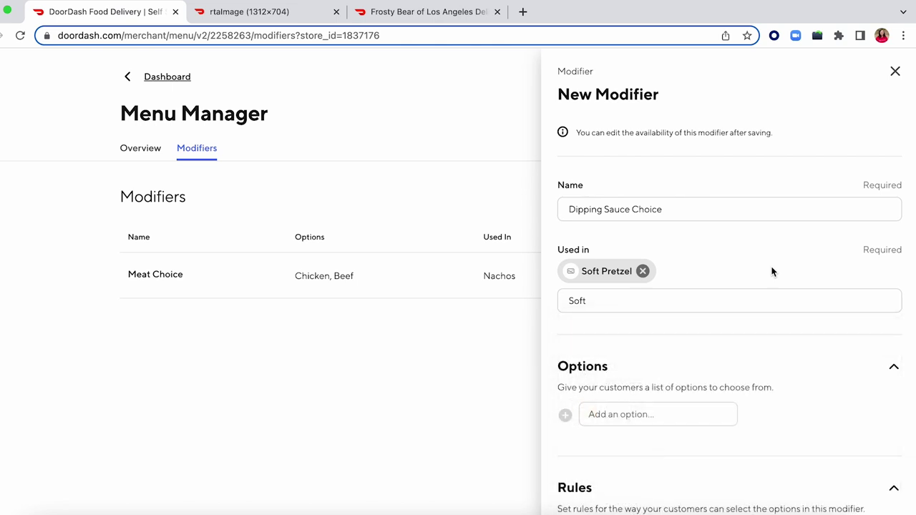
Step: Add Mustard and Cheese as options of the Dipping Sauce Choice modifier and enter No Sauce as a third
scroll(772, 272, down, 3)
click(633, 205)
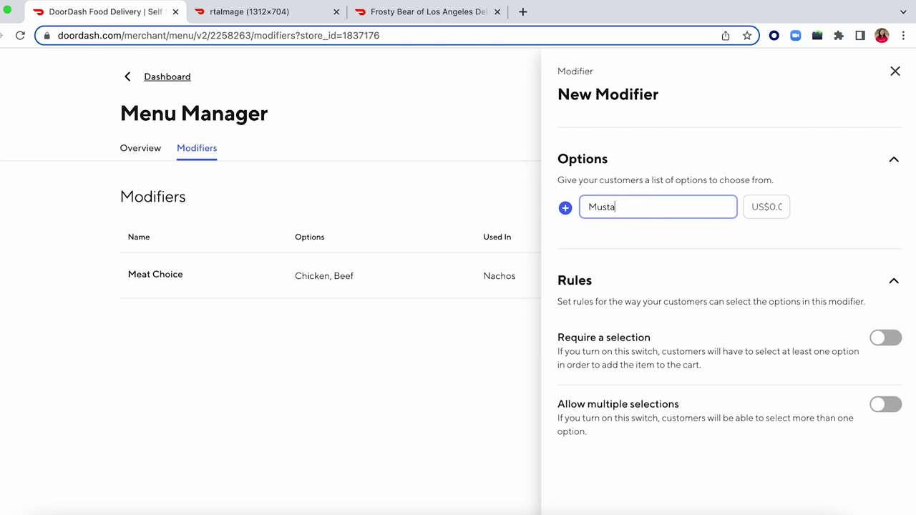
click(566, 208)
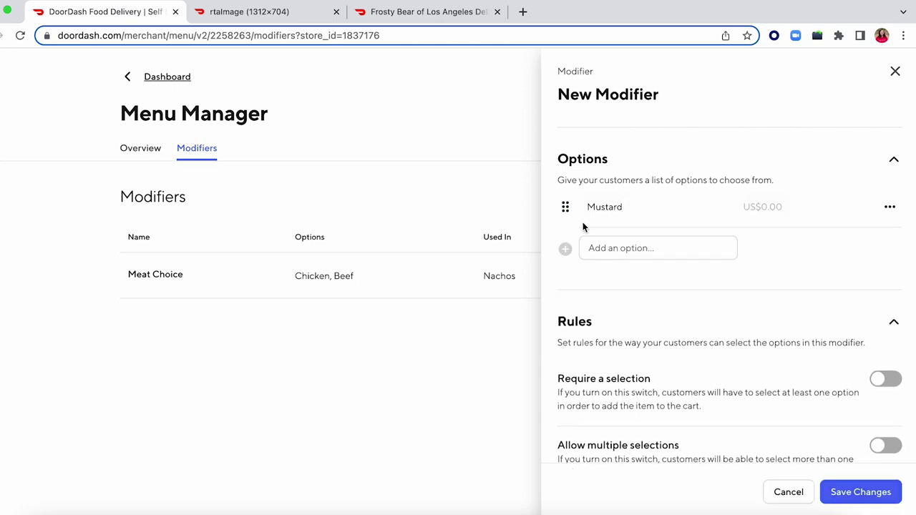
click(609, 249)
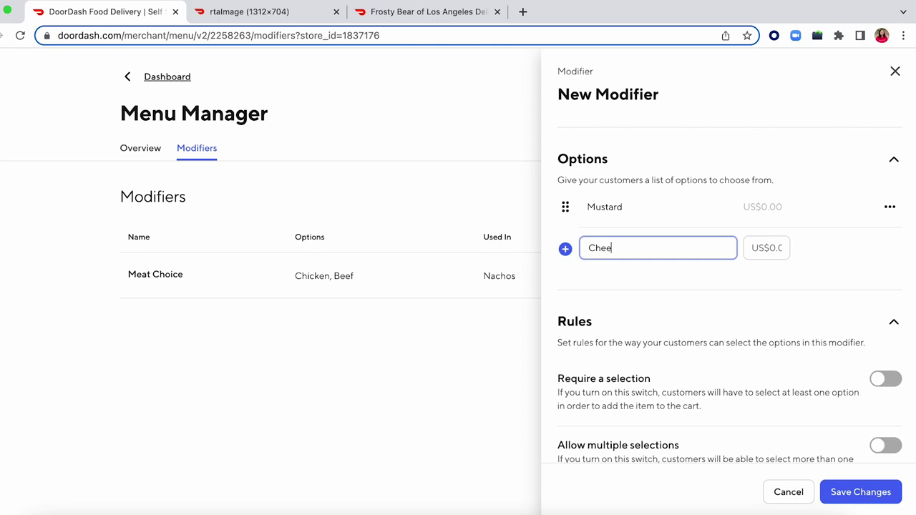
click(565, 250)
click(617, 282)
text(No Sauce)
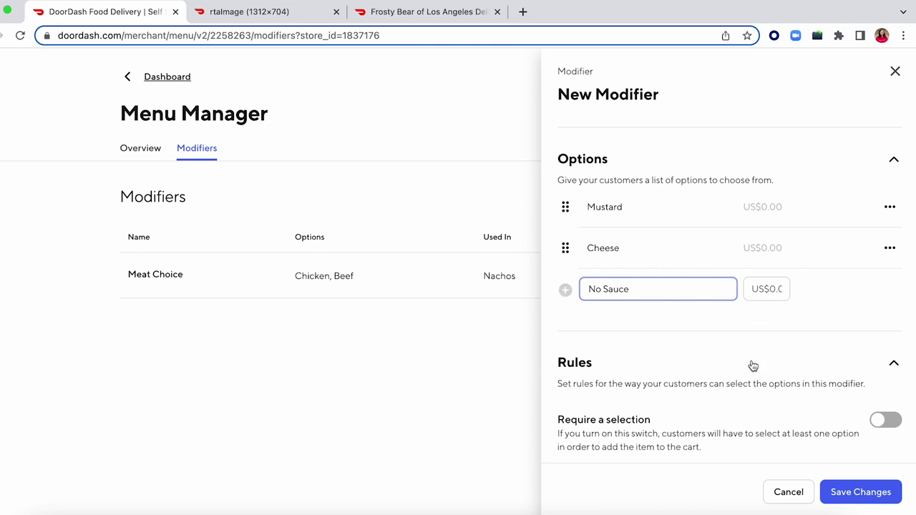
click(753, 366)
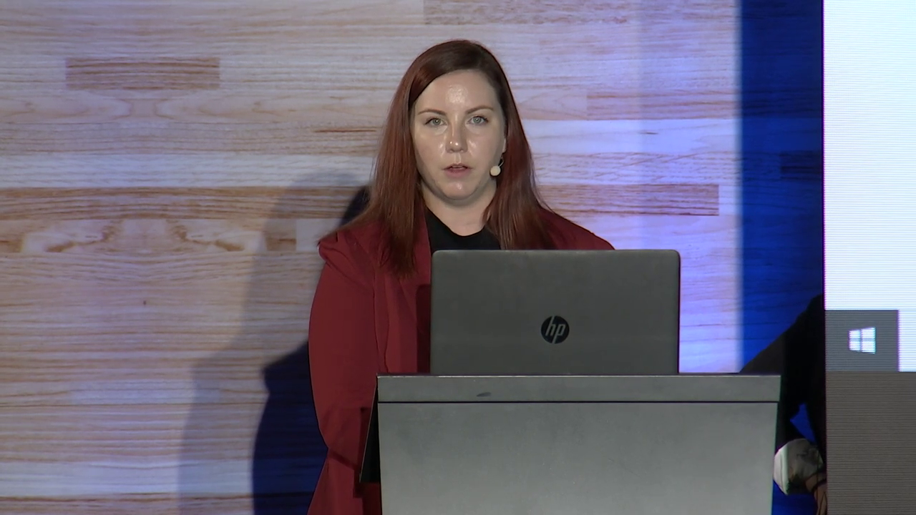
Step: Require customers to make a selection in the Dipping Sauce Choice modifier
click(894, 351)
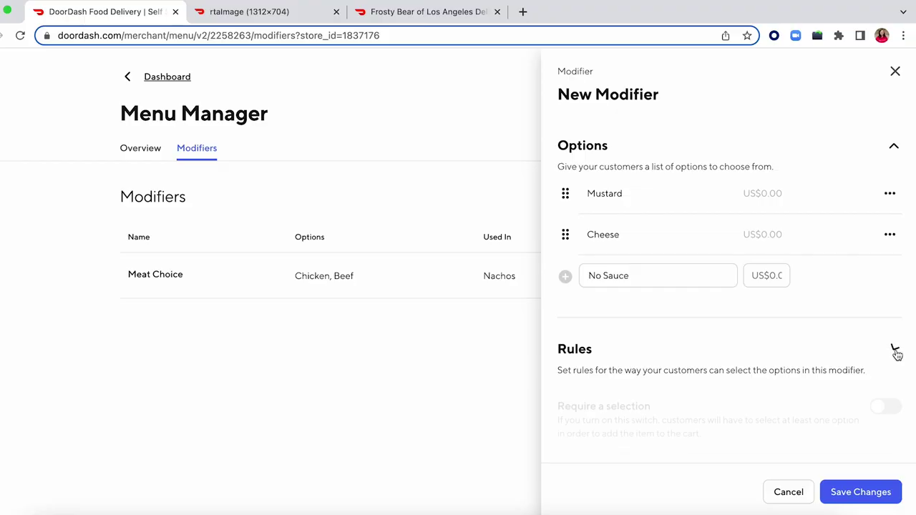
click(885, 409)
scroll(792, 402, down, 3)
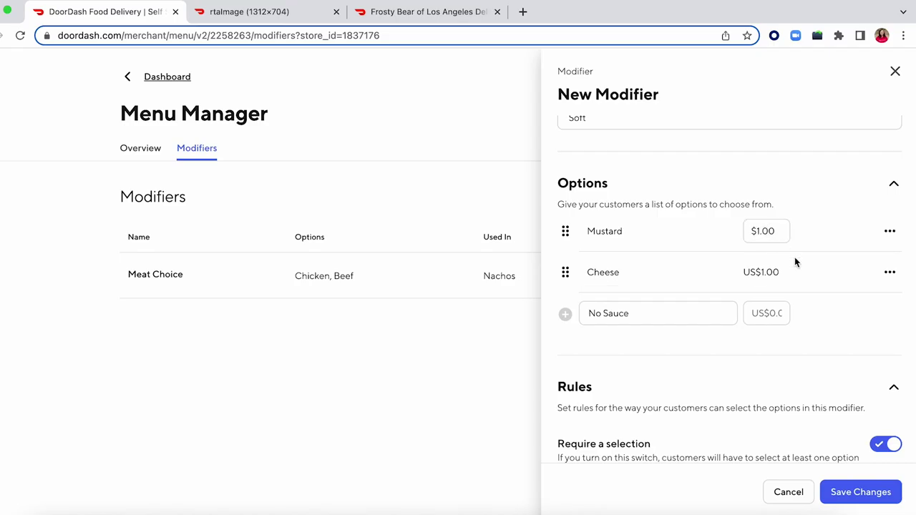
Step: Set the Dipping Sauce Choice modifier's maximum free selections to 1 and check its option prices
scroll(797, 337, down, 3)
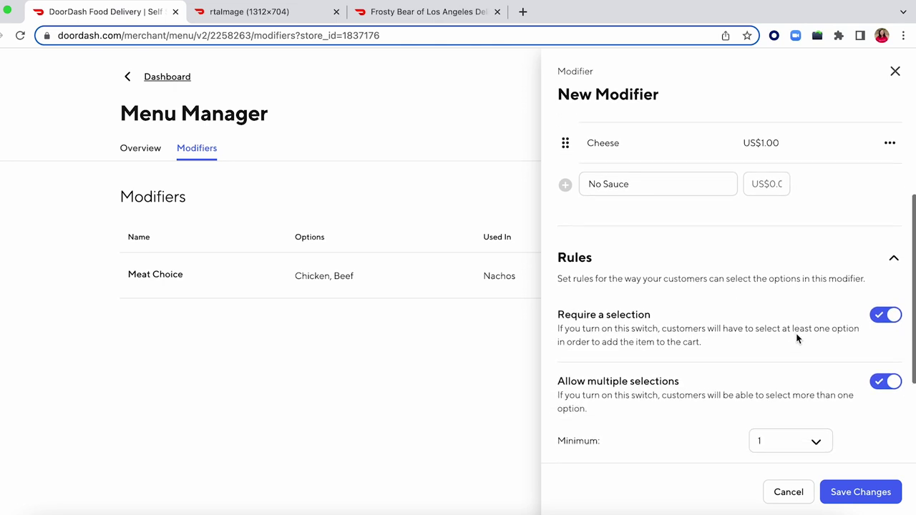
scroll(797, 339, down, 1)
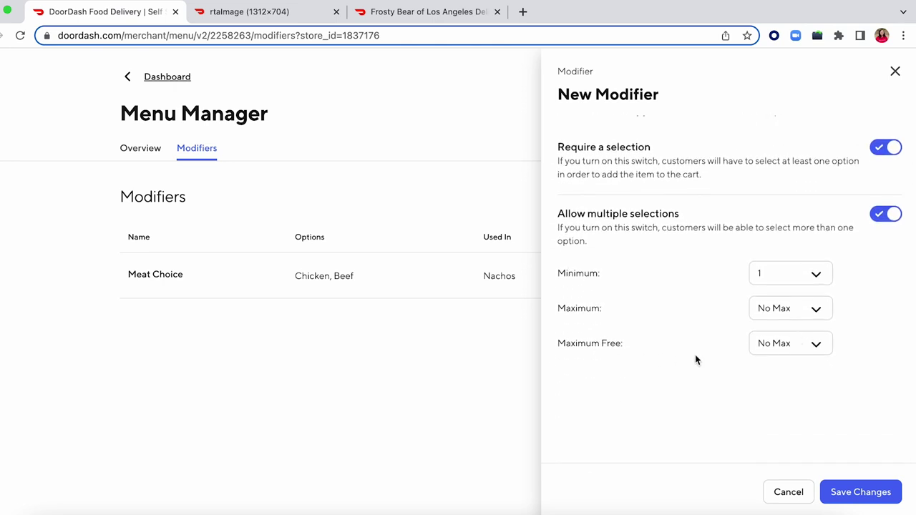
click(793, 353)
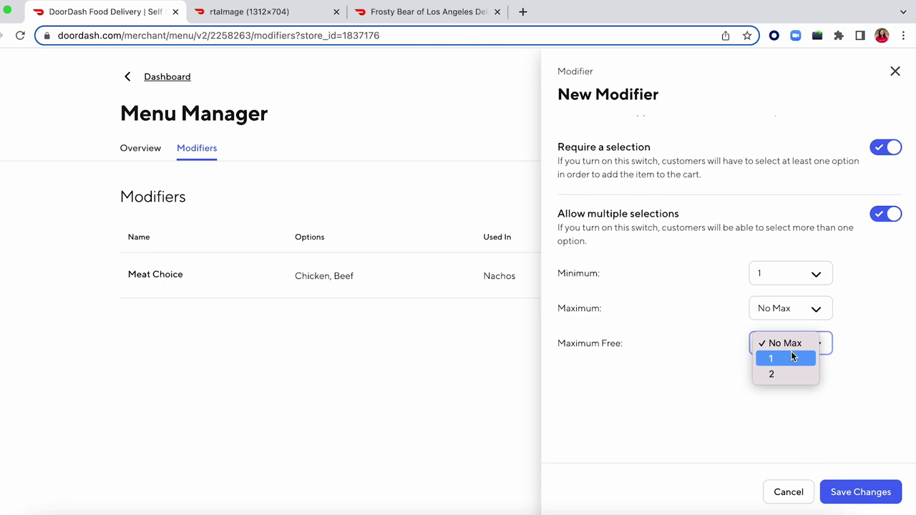
click(791, 357)
scroll(866, 357, up, 1)
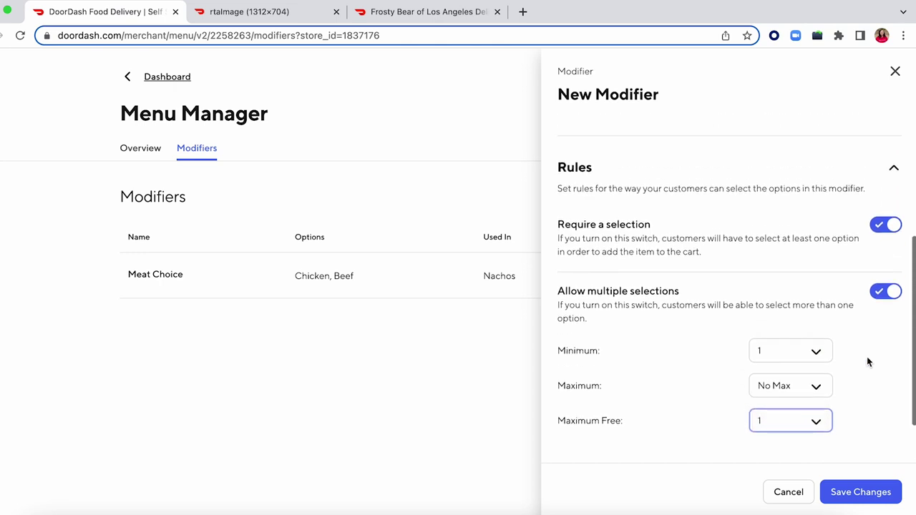
scroll(867, 361, up, 2)
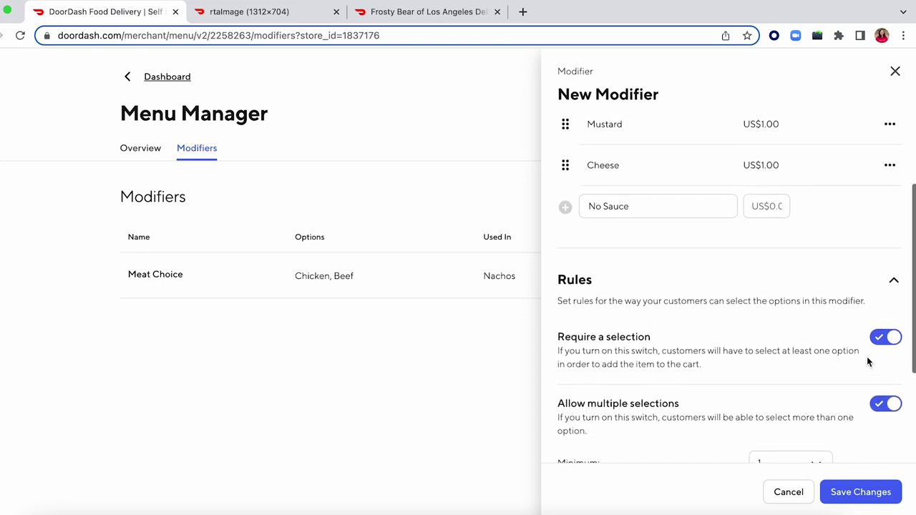
click(771, 127)
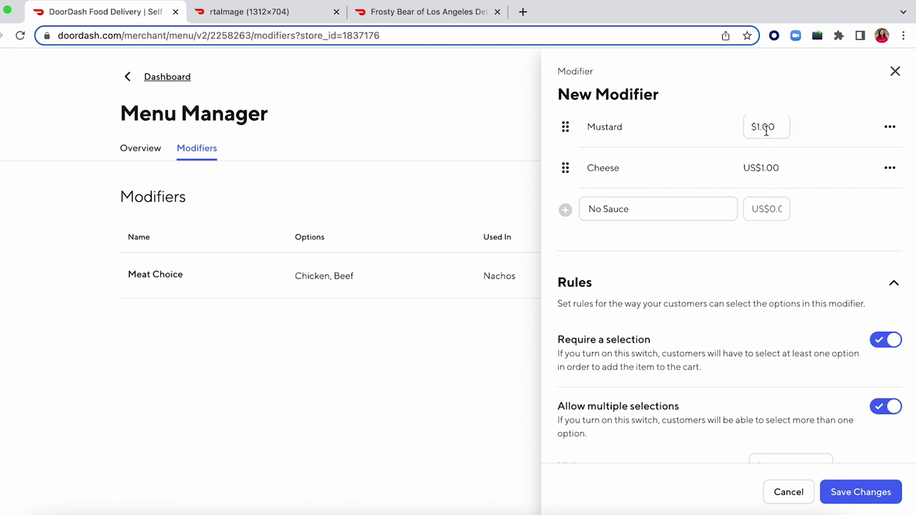
scroll(800, 342, down, 3)
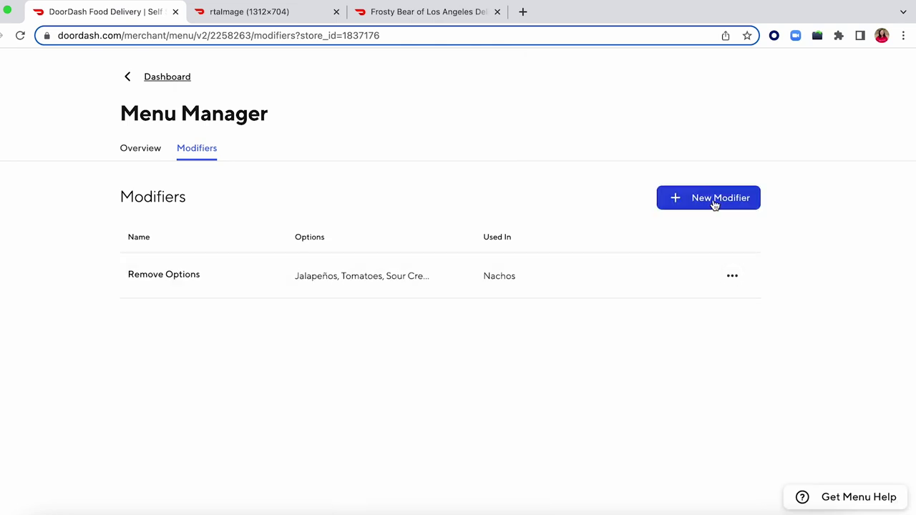
Step: Create a new modifier named Meat Choice and assign it to the Nachos item
click(713, 201)
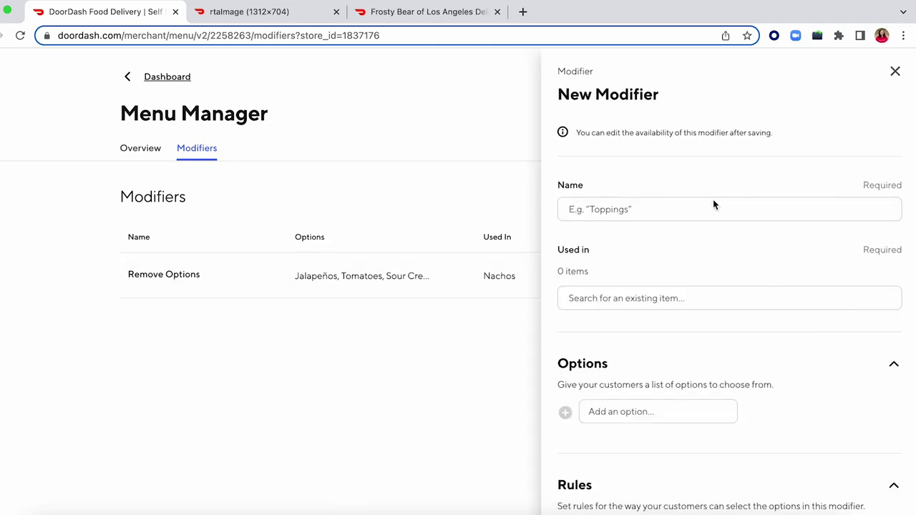
click(644, 210)
text(Meat Choice)
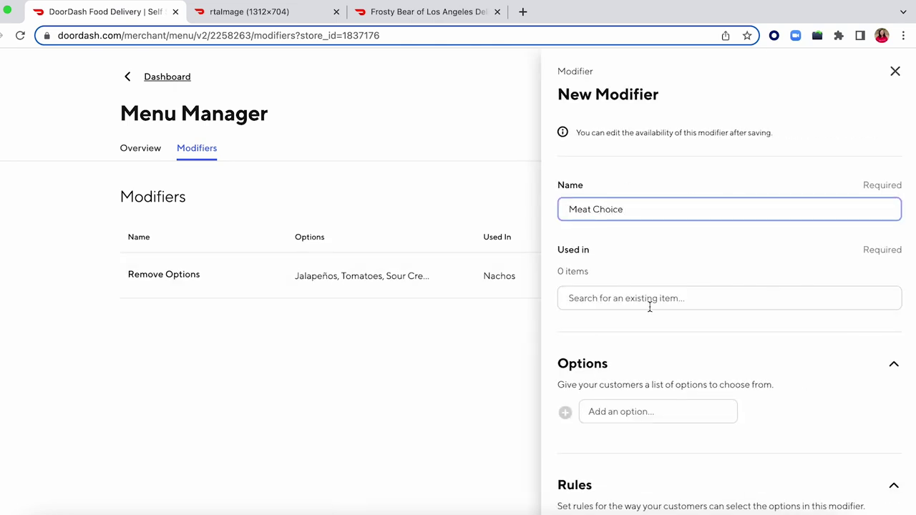
click(649, 305)
text(Nachos)
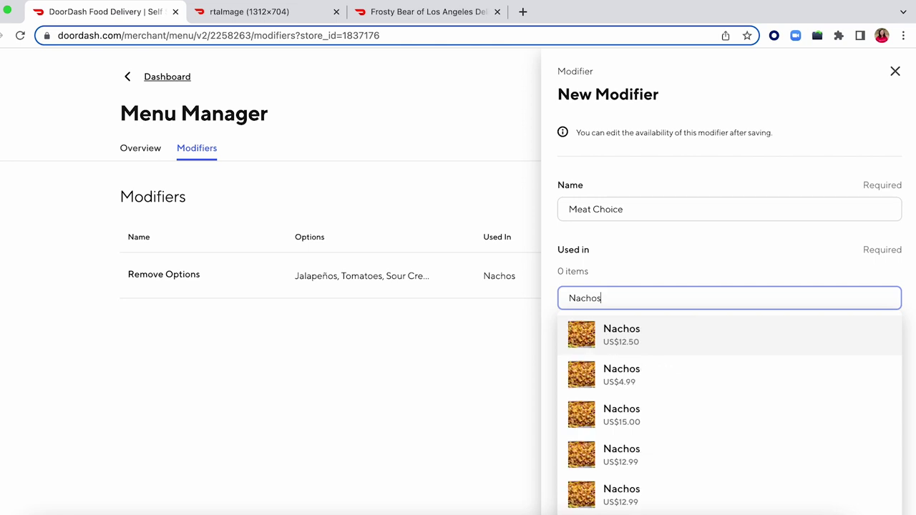
click(688, 424)
Step: Add Chicken and Beef as options of the Meat Choice modifier and enter No Meat as a third
scroll(754, 266, down, 4)
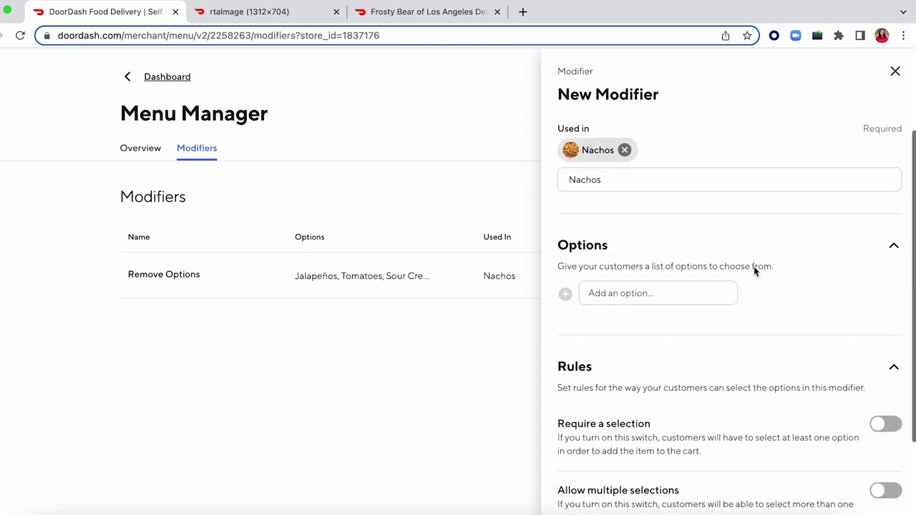
click(667, 277)
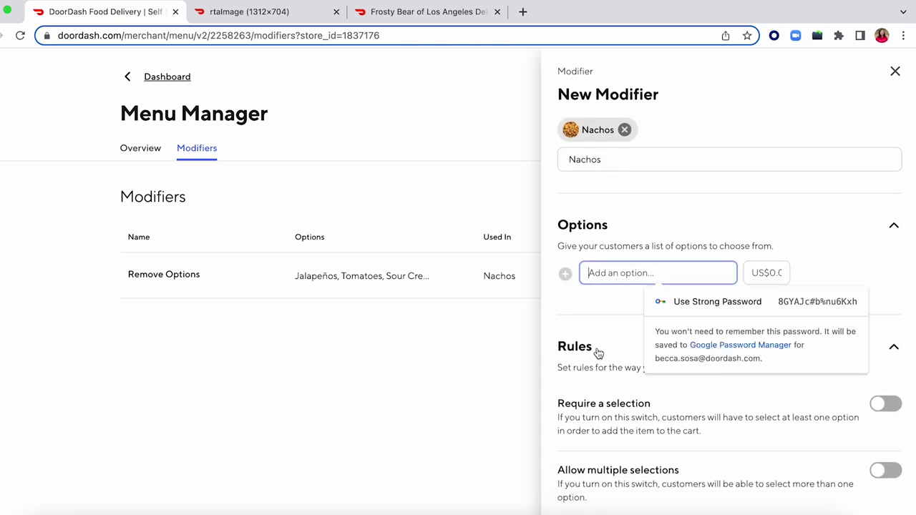
click(593, 273)
text(Chicken)
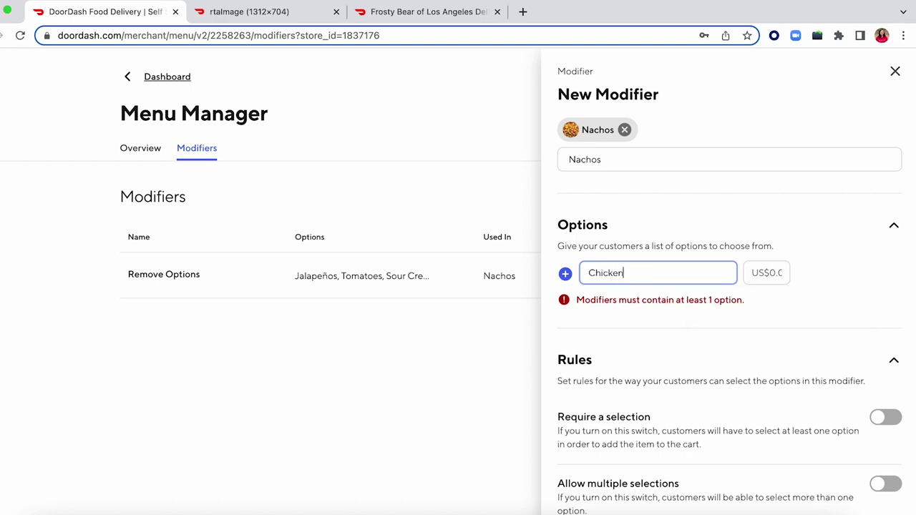
click(565, 274)
text(Beef)
click(565, 315)
text(No Mea)
Step: Require a selection in the Meat Choice modifier and review its options and rules
click(738, 366)
scroll(797, 353, down, 5)
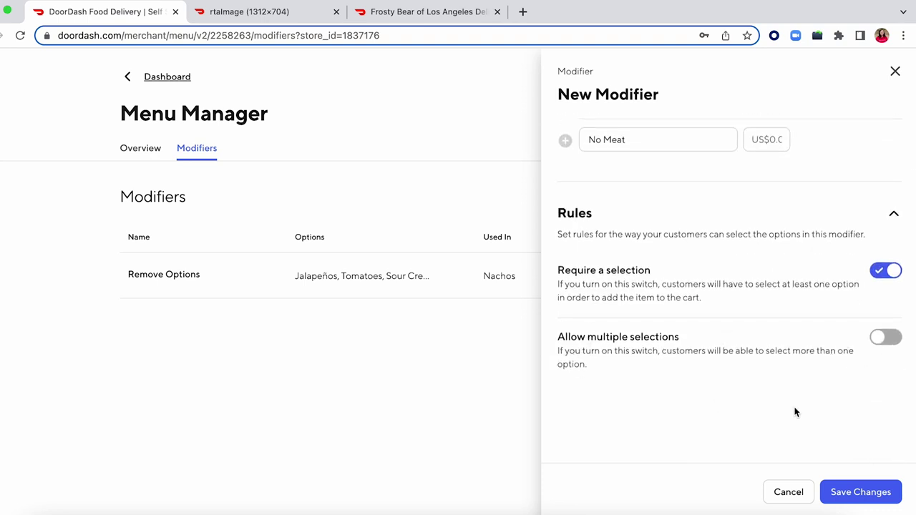
scroll(797, 366, up, 3)
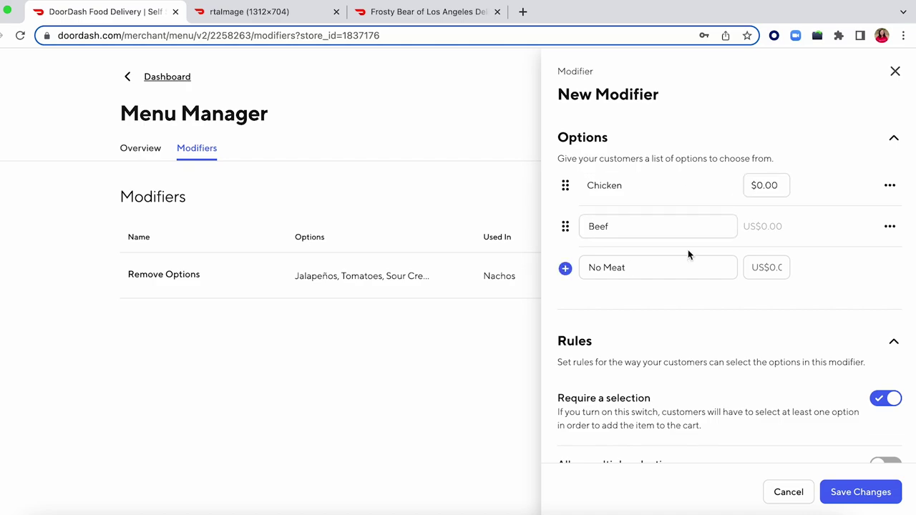
scroll(779, 304, down, 3)
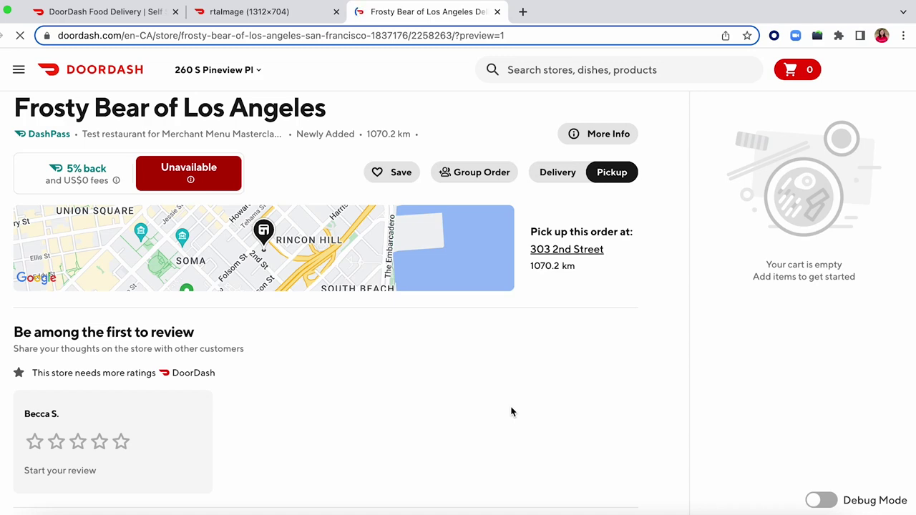
Step: Preview the Soft Pretzel item's dipping sauce choices on the storefront menu, then close the item
scroll(512, 413, down, 5)
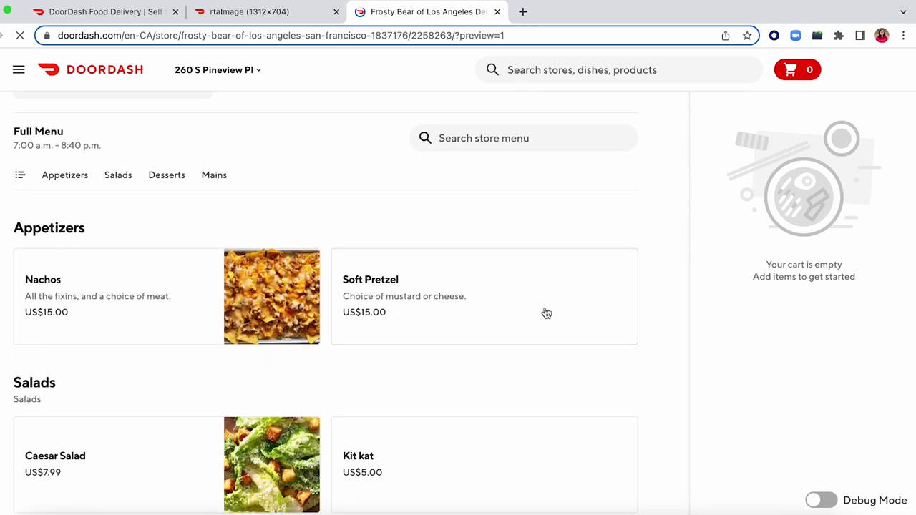
click(547, 314)
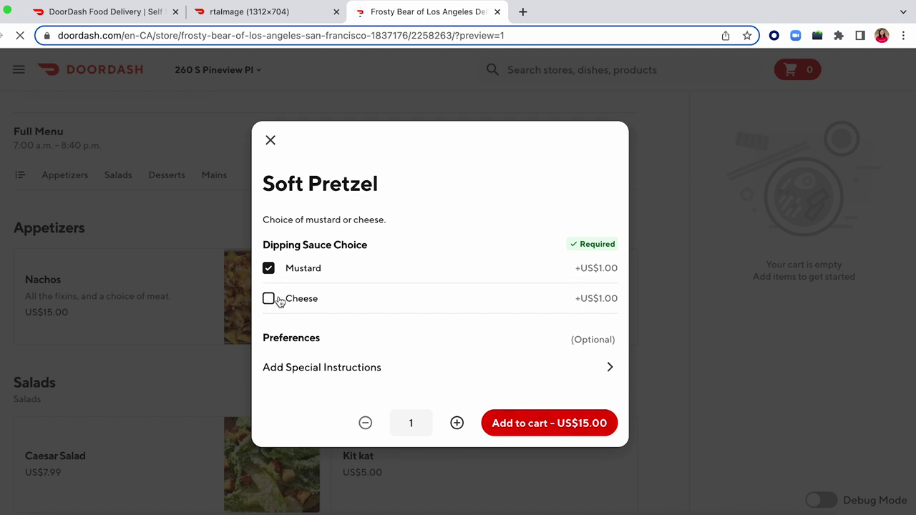
click(271, 141)
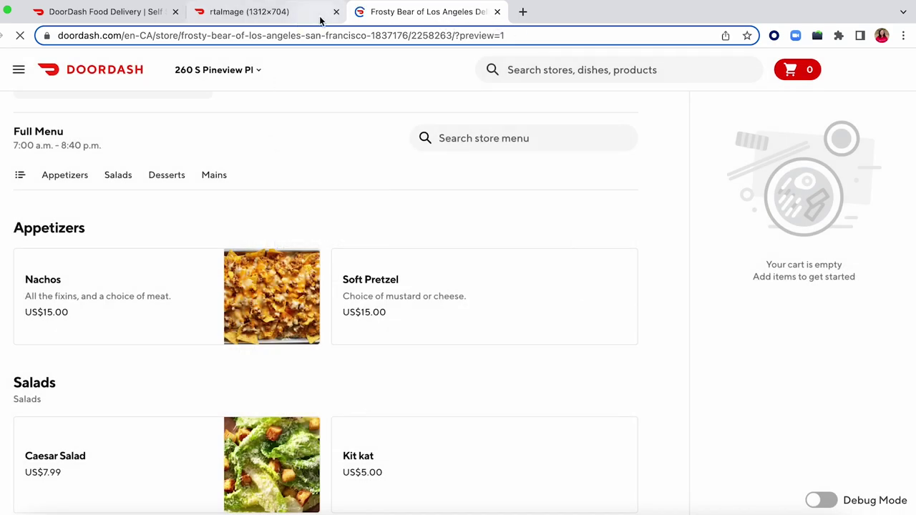
Step: Return to Menu Manager and review the options of the Remove Options modifier used in Nachos
click(135, 12)
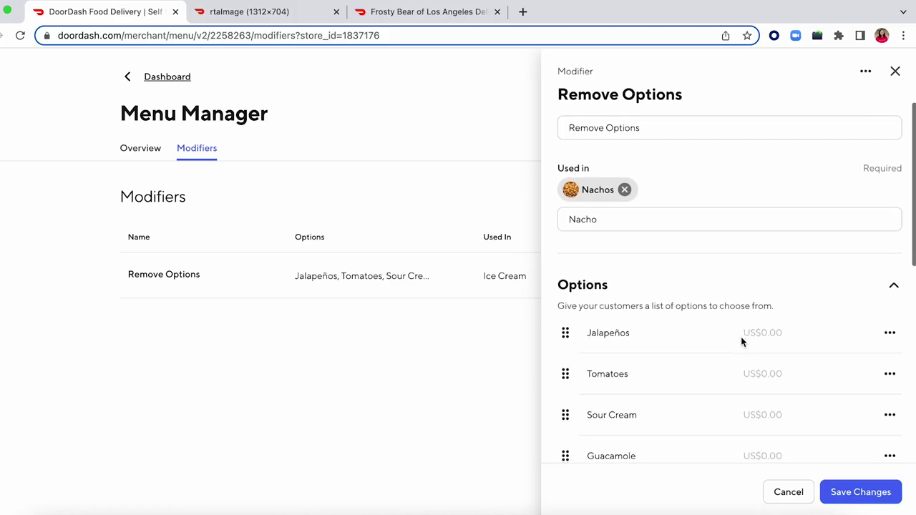
scroll(740, 337, down, 2)
scroll(740, 336, down, 2)
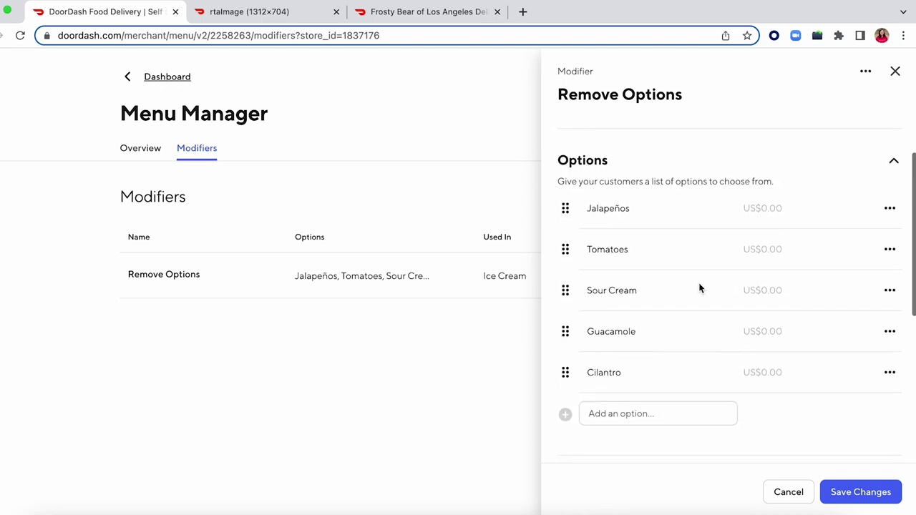